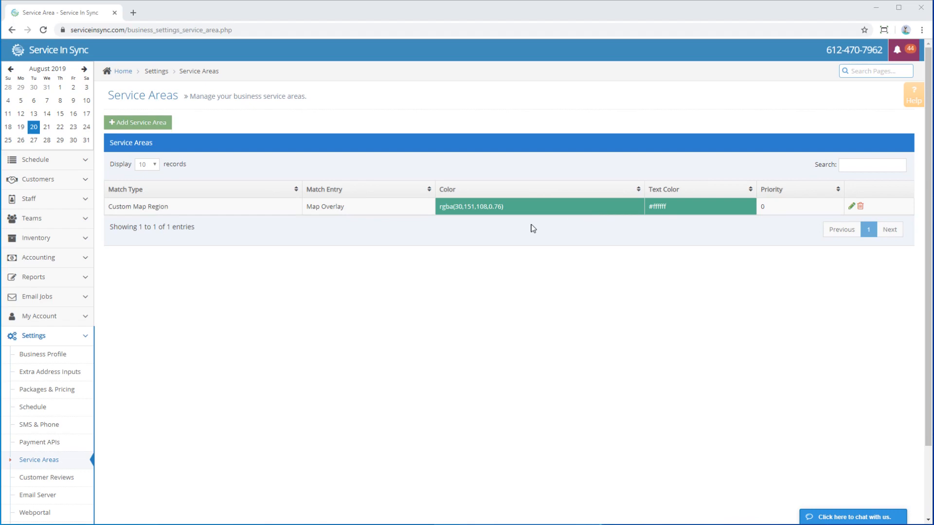
# Open the existing Custom Map Region service area to view its settings and close it without saving
pyautogui.click(851, 208)
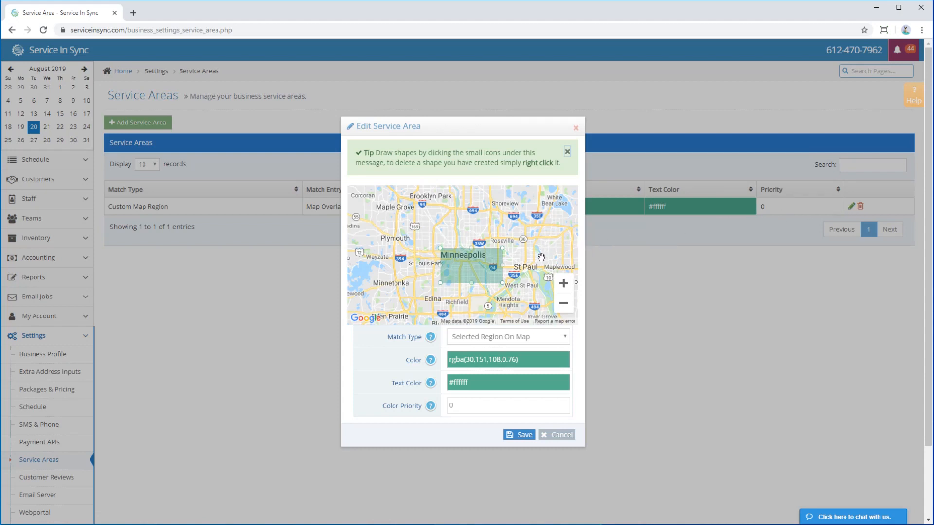
pyautogui.click(561, 435)
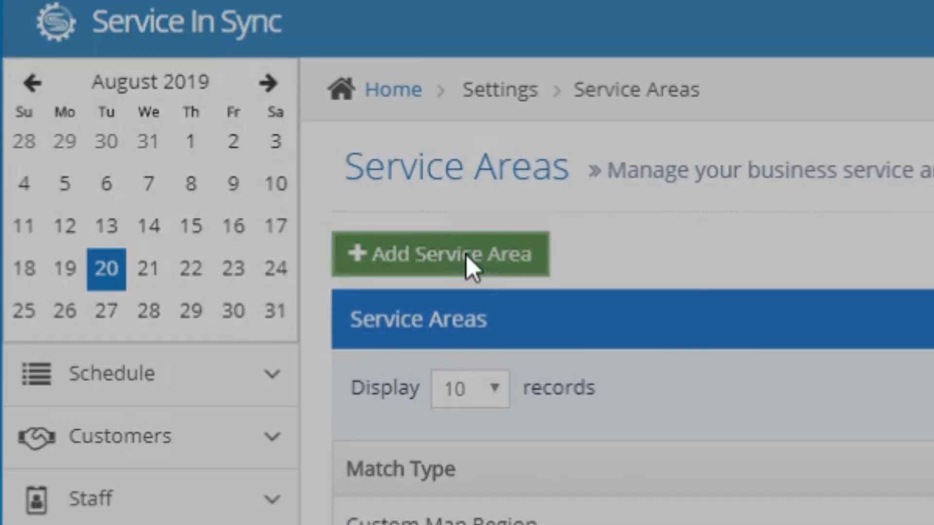
# Start a new service area with the match type Selected Region On Map
pyautogui.click(466, 255)
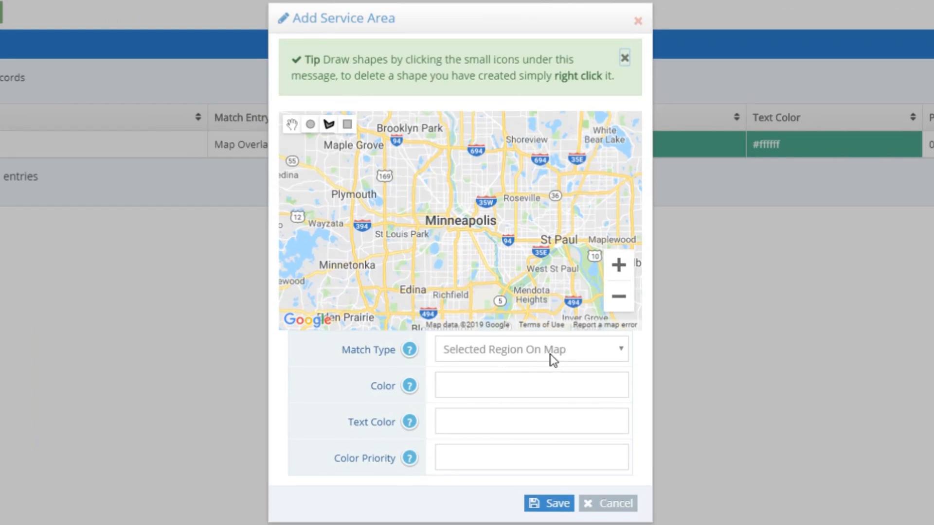
pyautogui.click(602, 351)
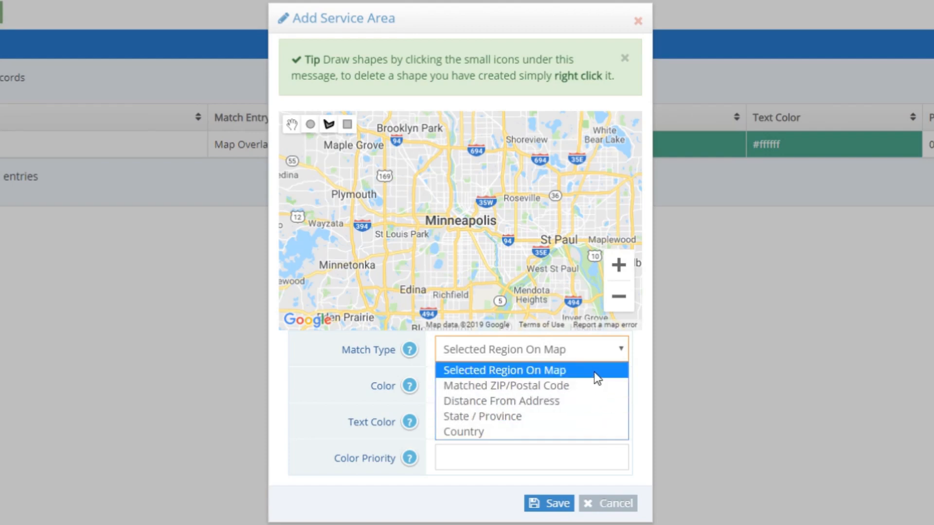
pyautogui.click(594, 372)
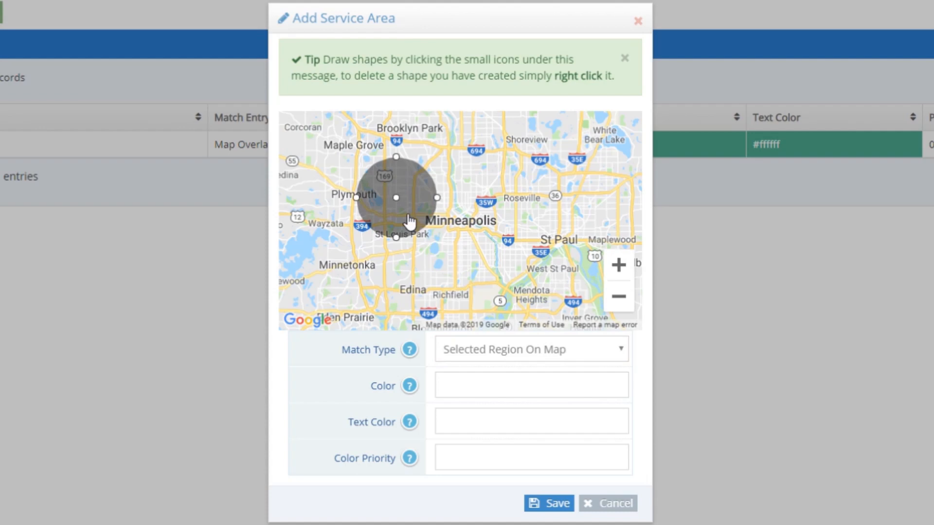
# Clear the circle west of Minneapolis, and try a small circle near the city centre before deleting it as well
pyautogui.rightClick(409, 222)
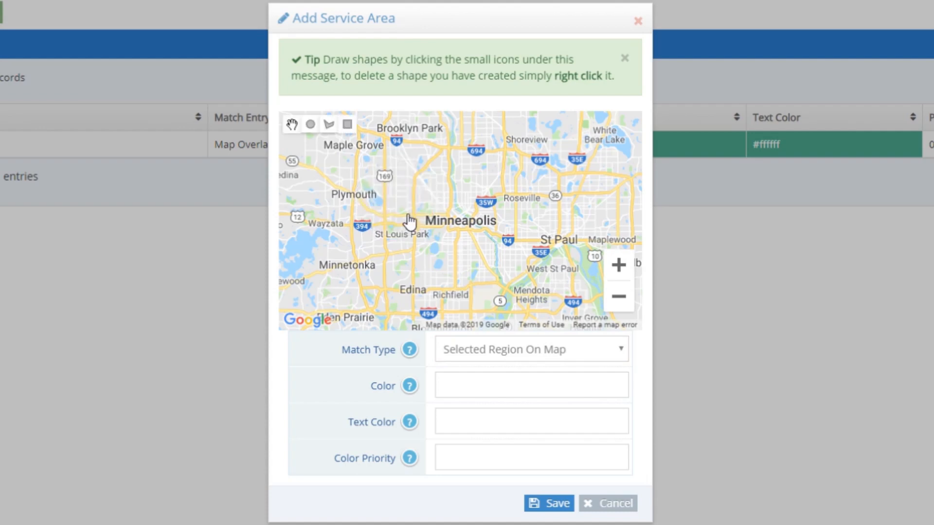
pyautogui.click(317, 135)
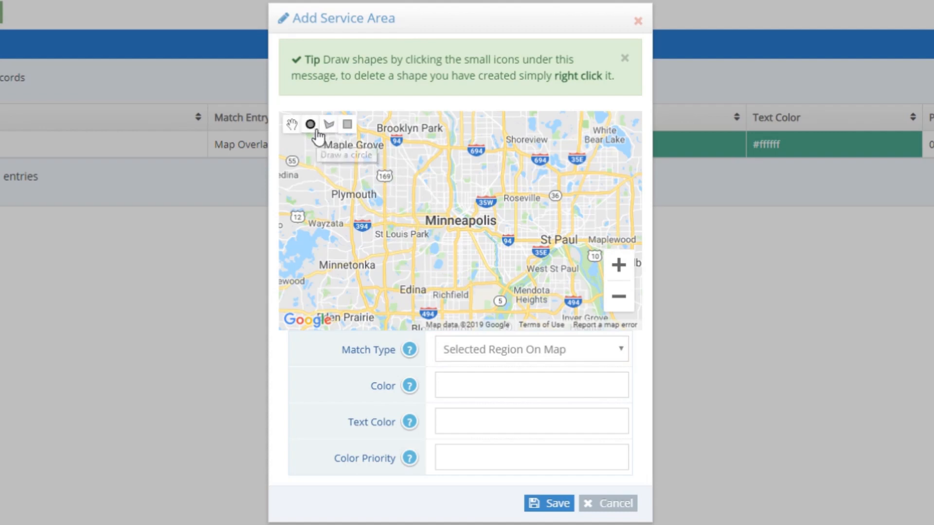
pyautogui.moveTo(435, 198); pyautogui.dragTo(458, 223)
pyautogui.rightClick(444, 213)
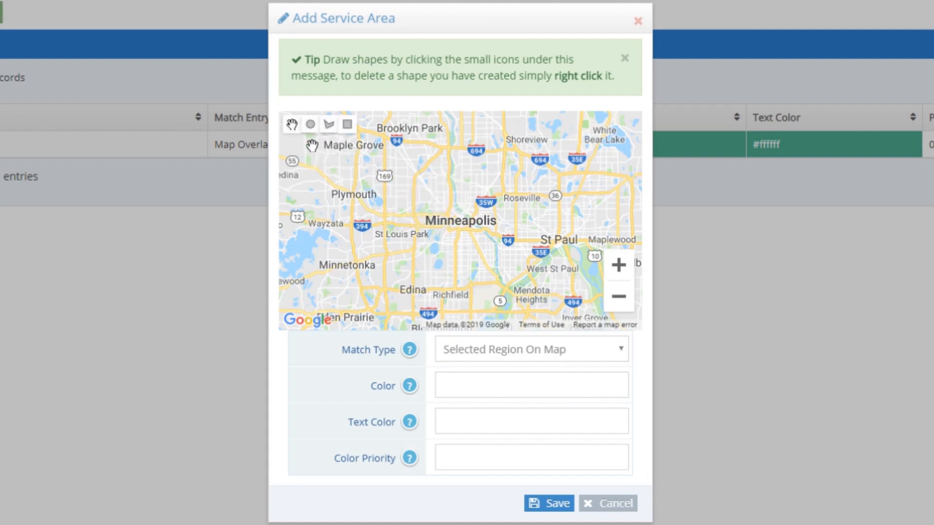
# Try drawing and enlarging a rectangular region over Minneapolis on the map, and delete the rectangle
pyautogui.click(349, 127)
pyautogui.moveTo(420, 208)
pyautogui.mouseDown()
pyautogui.moveTo(455, 228)
pyautogui.moveTo(506, 239)
pyautogui.mouseUp()
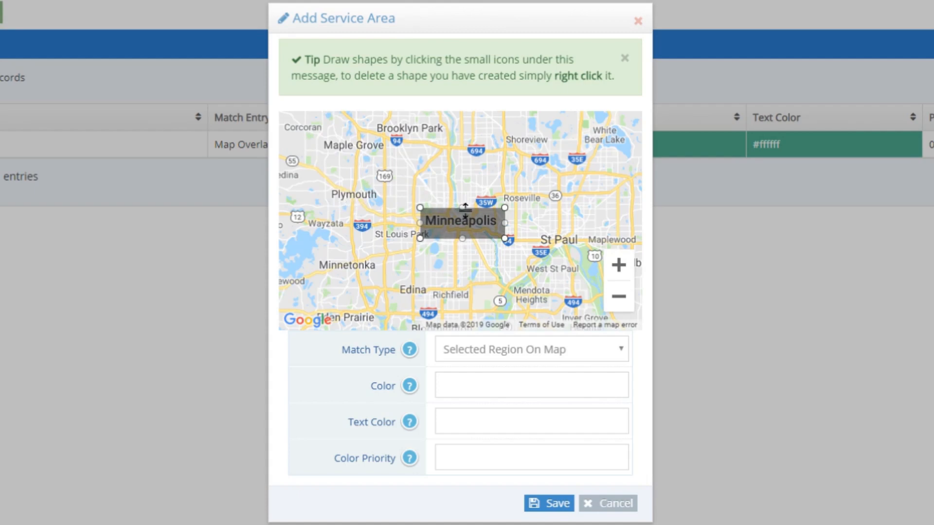
pyautogui.moveTo(463, 204); pyautogui.dragTo(523, 189)
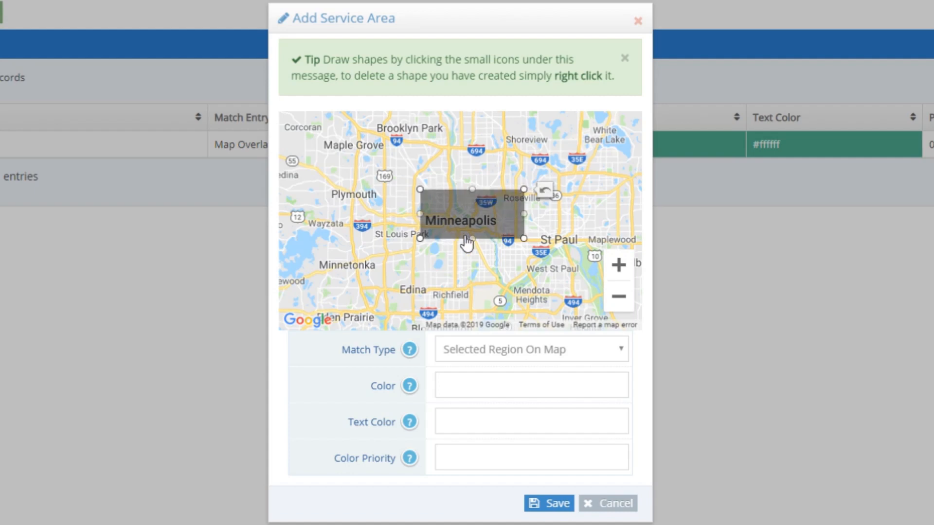
pyautogui.moveTo(471, 238); pyautogui.dragTo(471, 247)
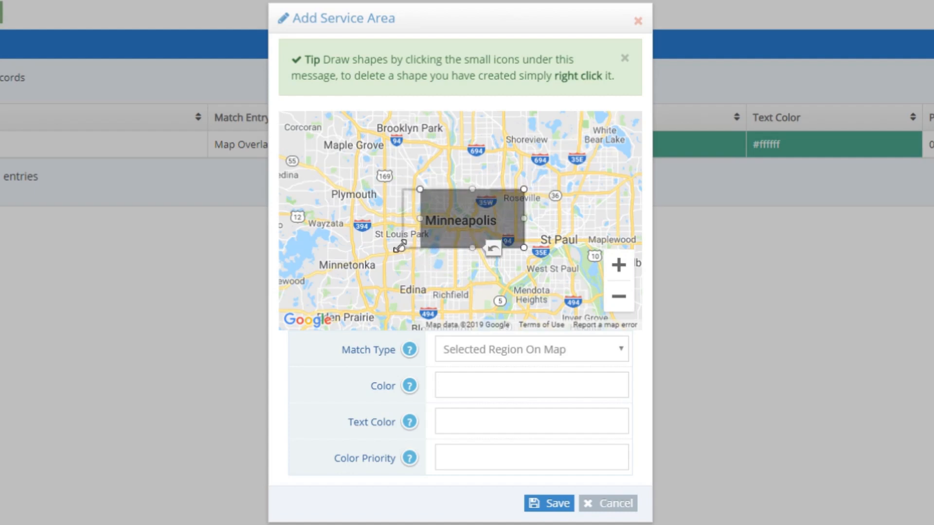
pyautogui.rightClick(474, 226)
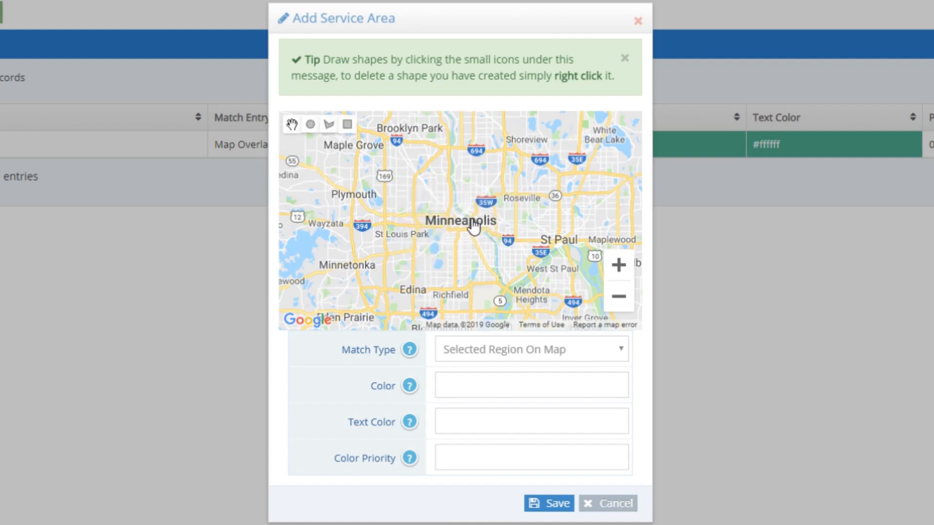
# Try a circular region centred on Minneapolis, shifting it slightly northwest and shrinking it, and delete the circle
pyautogui.click(311, 129)
pyautogui.moveTo(460, 222); pyautogui.dragTo(422, 261)
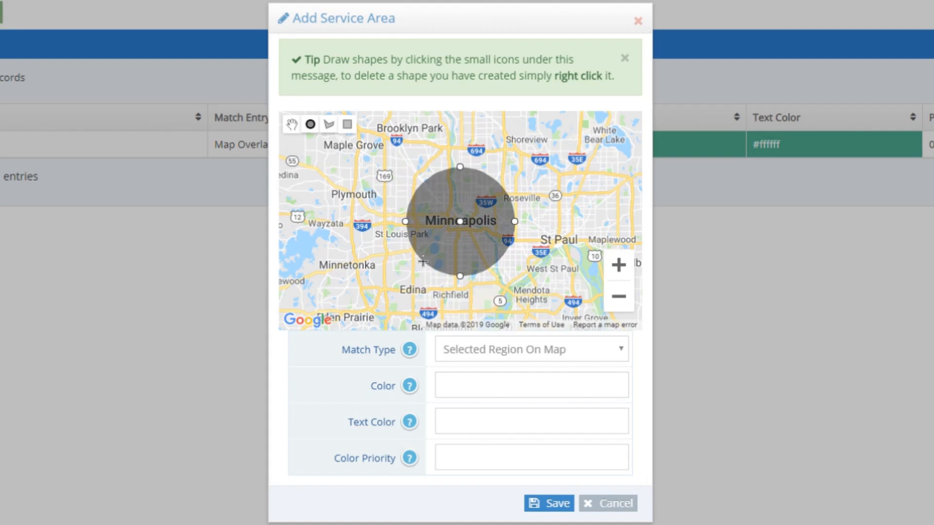
pyautogui.moveTo(422, 261); pyautogui.dragTo(423, 261)
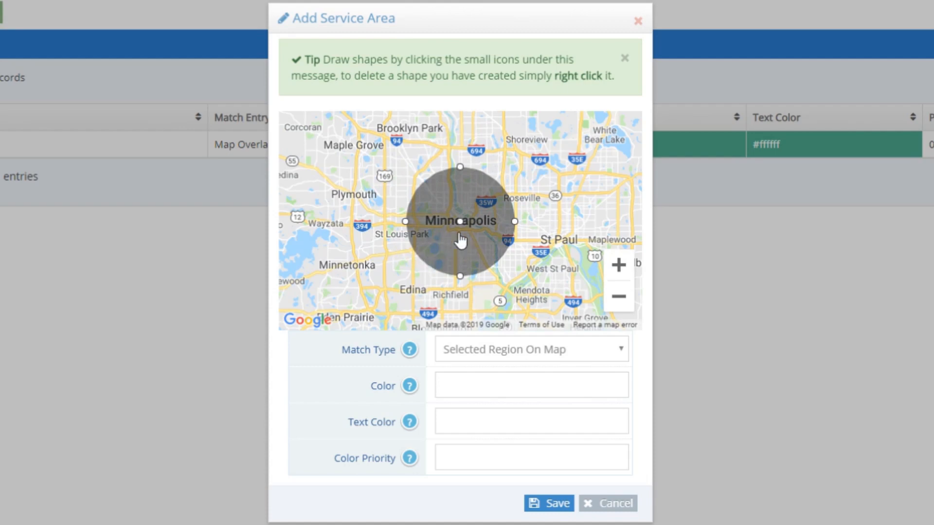
pyautogui.moveTo(463, 229)
pyautogui.mouseDown()
pyautogui.moveTo(410, 230)
pyautogui.moveTo(506, 214)
pyautogui.moveTo(552, 194)
pyautogui.moveTo(442, 203)
pyautogui.moveTo(455, 218)
pyautogui.mouseUp()
pyautogui.moveTo(456, 273)
pyautogui.mouseDown()
pyautogui.moveTo(455, 301)
pyautogui.moveTo(454, 267)
pyautogui.mouseUp()
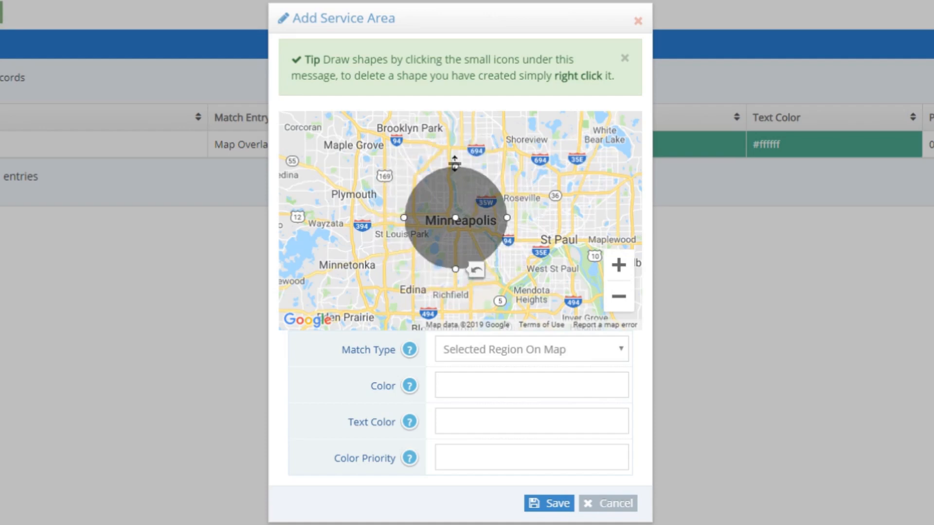
pyautogui.moveTo(455, 167); pyautogui.dragTo(455, 176)
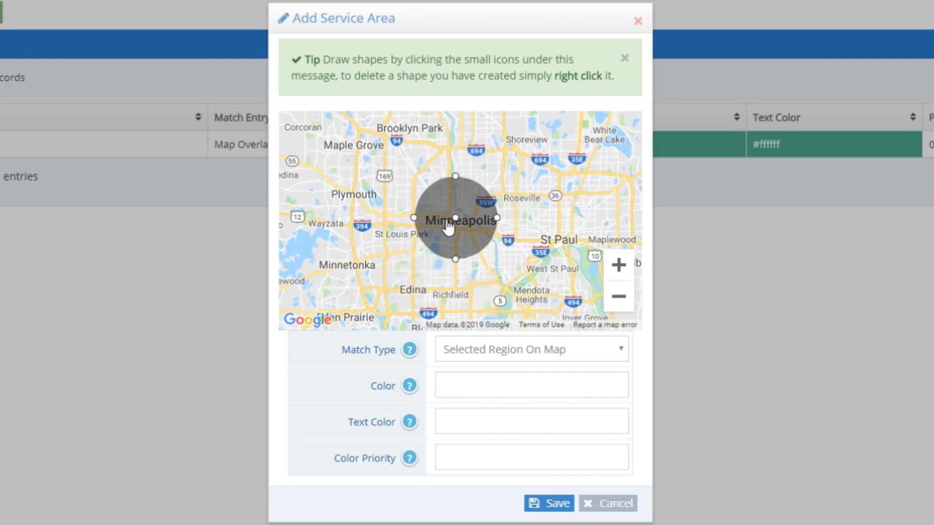
pyautogui.rightClick(467, 218)
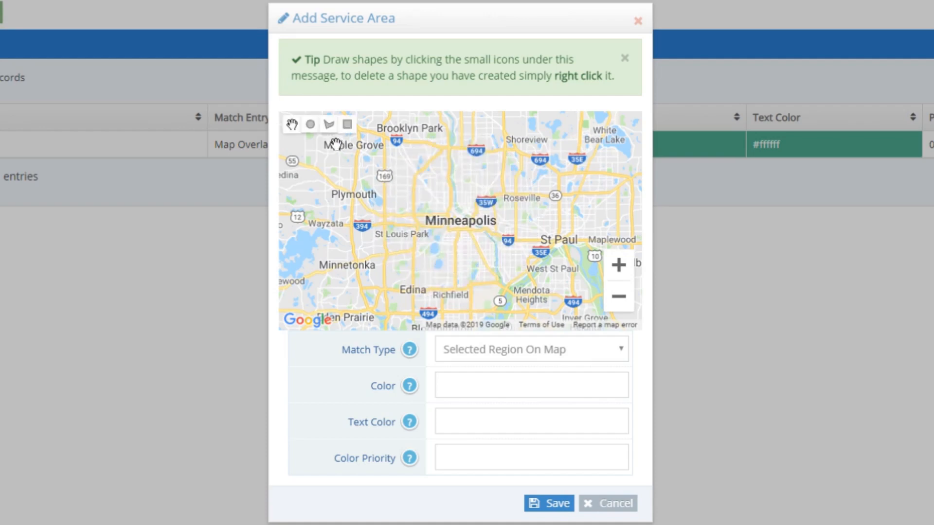
# Try outlining a custom seven-point polygon region around Minneapolis, and delete the polygon
pyautogui.click(329, 124)
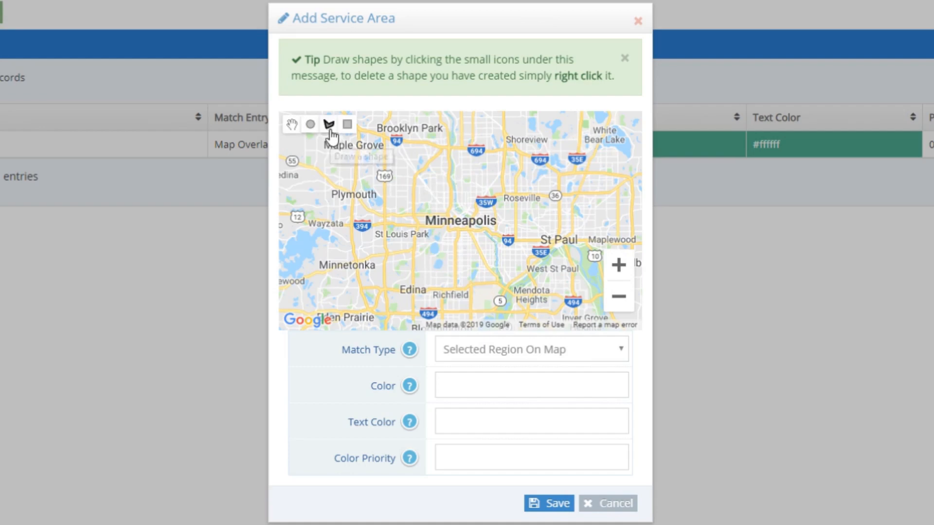
pyautogui.click(442, 170)
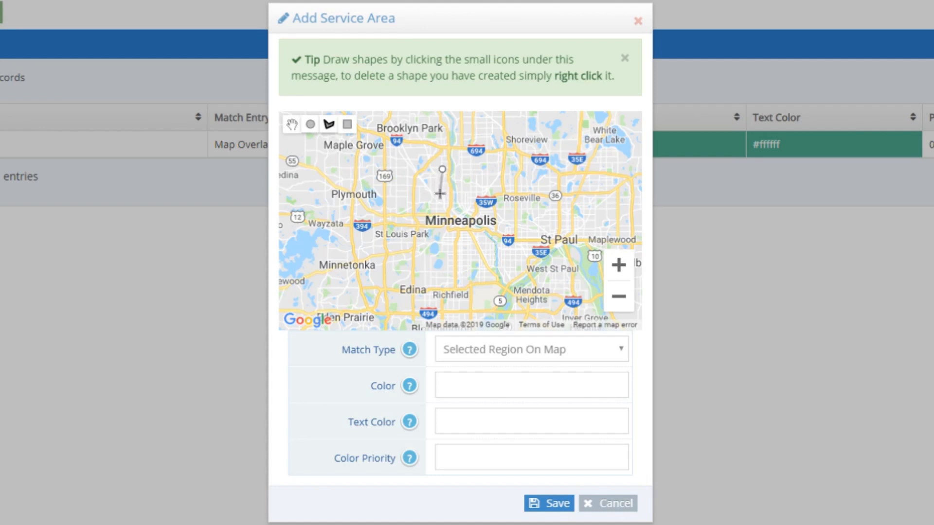
pyautogui.click(439, 202)
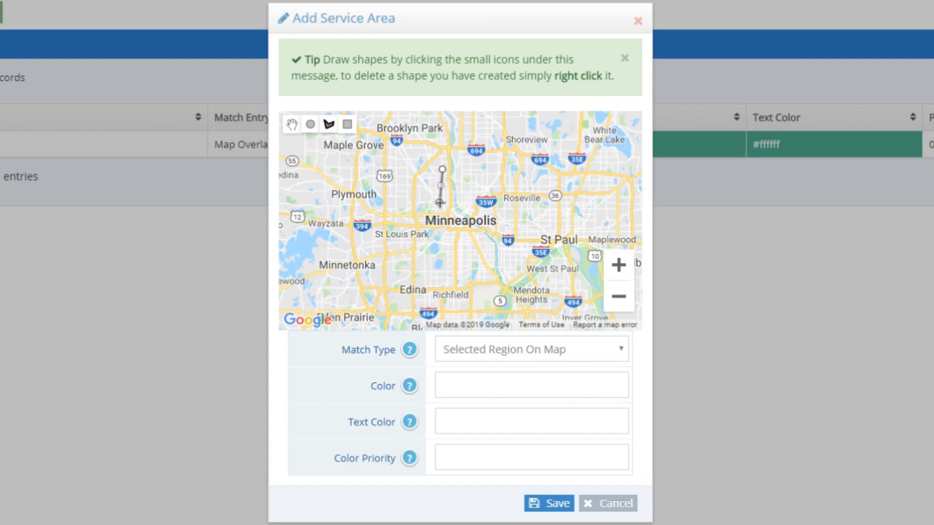
pyautogui.click(390, 225)
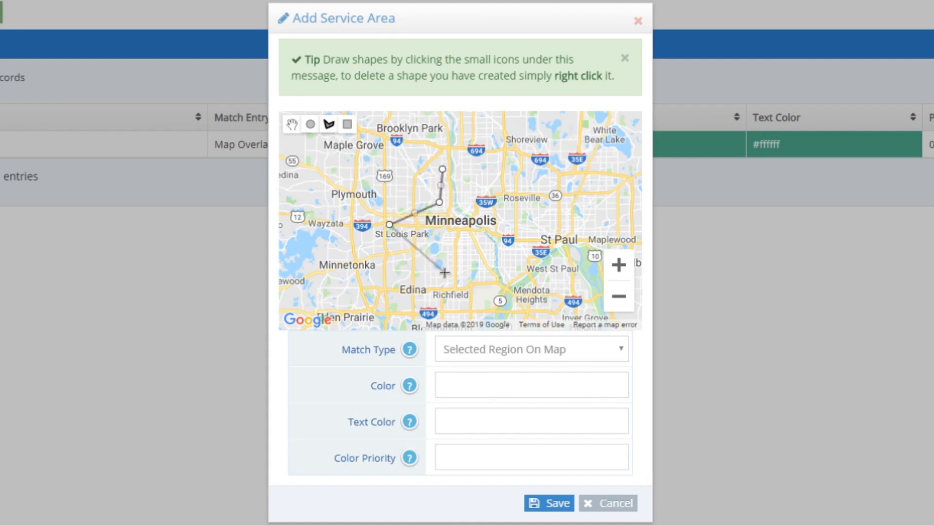
pyautogui.click(526, 219)
pyautogui.click(466, 199)
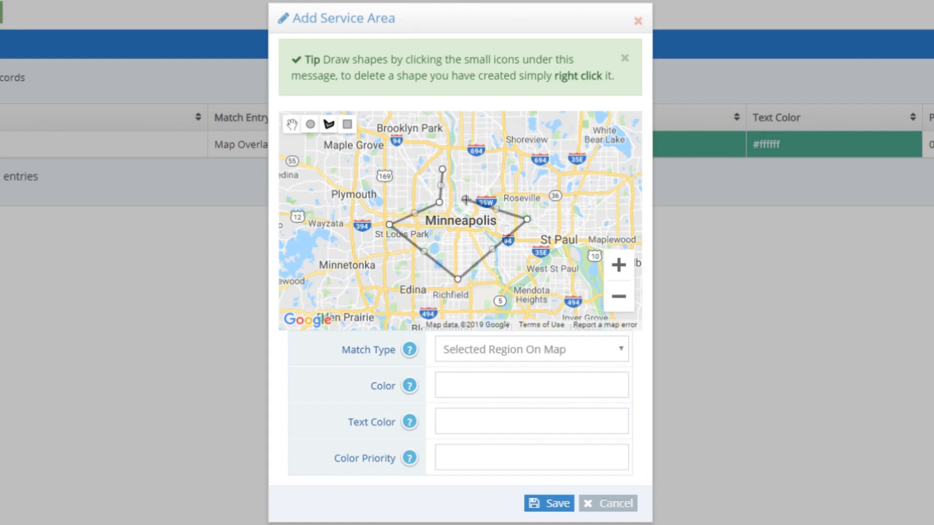
pyautogui.doubleClick(464, 168)
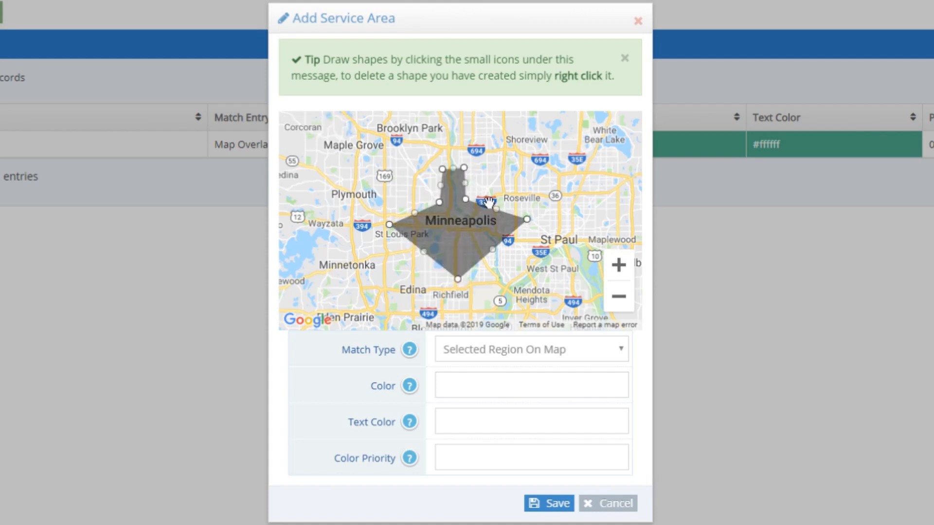
pyautogui.rightClick(465, 246)
# Set the match type to Matched ZIP/Postal Code and enter the codes 55441,55442
pyautogui.click(482, 351)
pyautogui.click(485, 384)
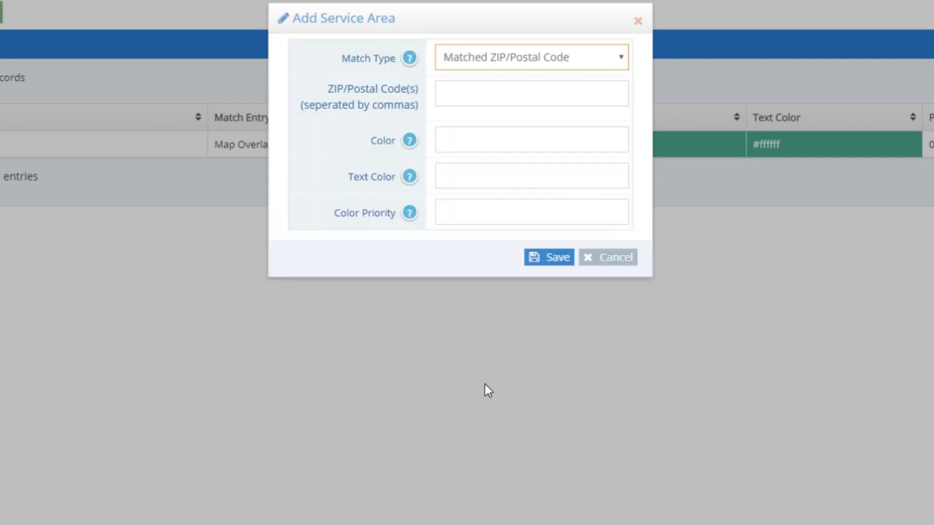
pyautogui.click(456, 94)
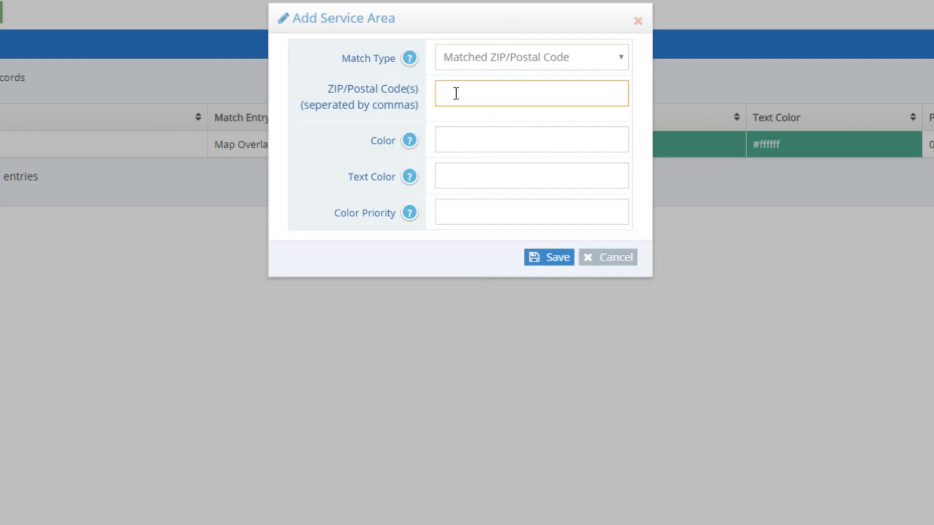
pyautogui.write('55441,55442')
# Set the match type to Distance From Address, enter the street address with its ZIP code, and set the distance to 40 miles
pyautogui.click(499, 59)
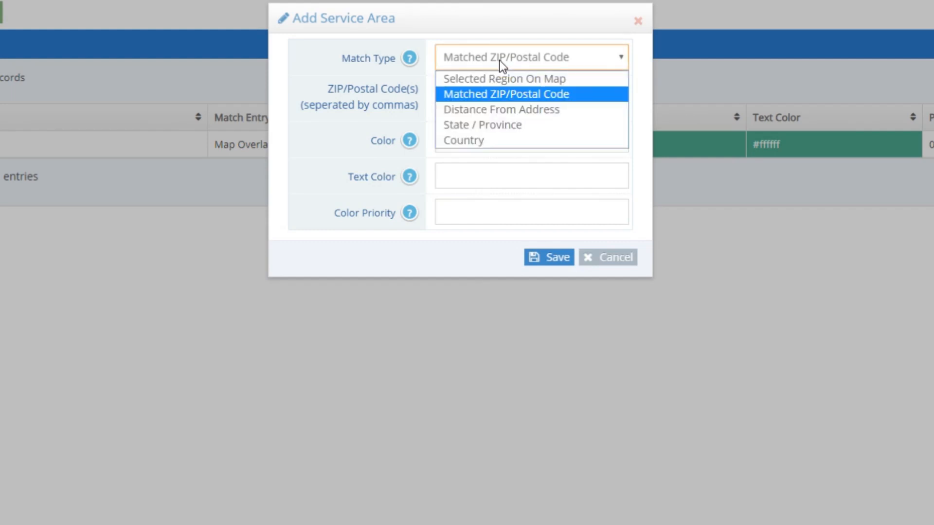
pyautogui.click(494, 110)
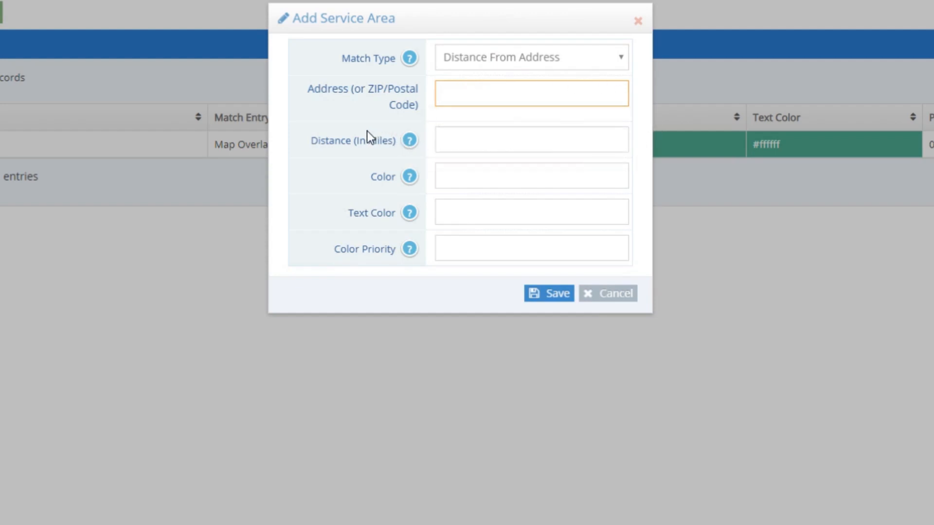
pyautogui.write('350 5th st s, minneapolis, mn ')
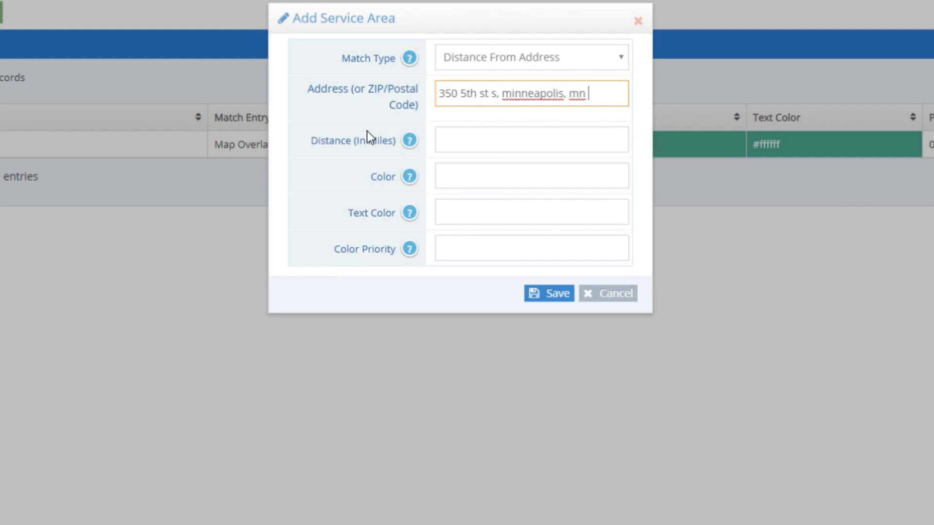
pyautogui.write('55441')
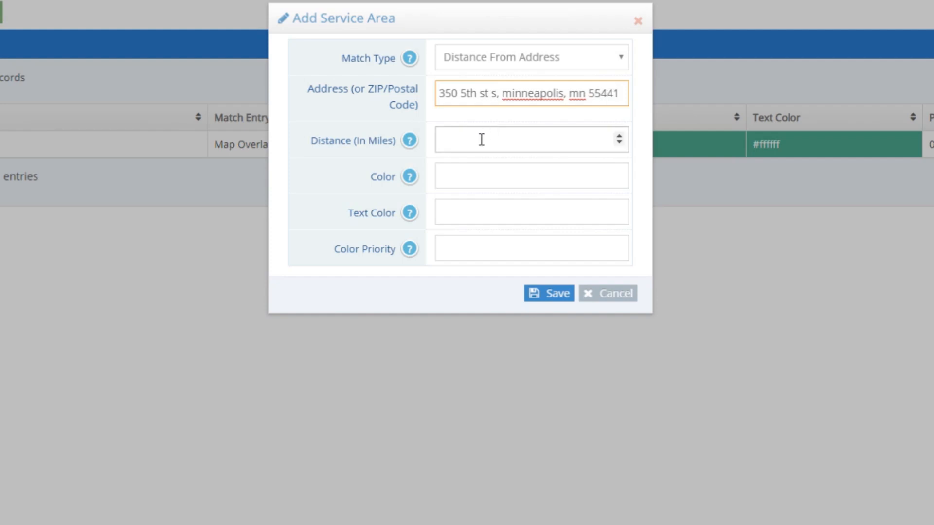
pyautogui.click(481, 140)
pyautogui.write('40')
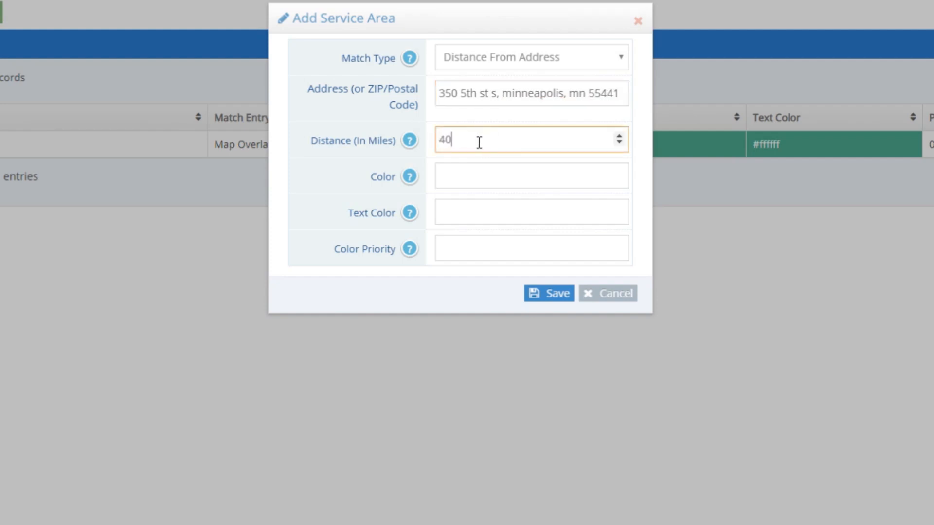
# Set the match type to State / Province and enter Minnesota as the state
pyautogui.click(494, 65)
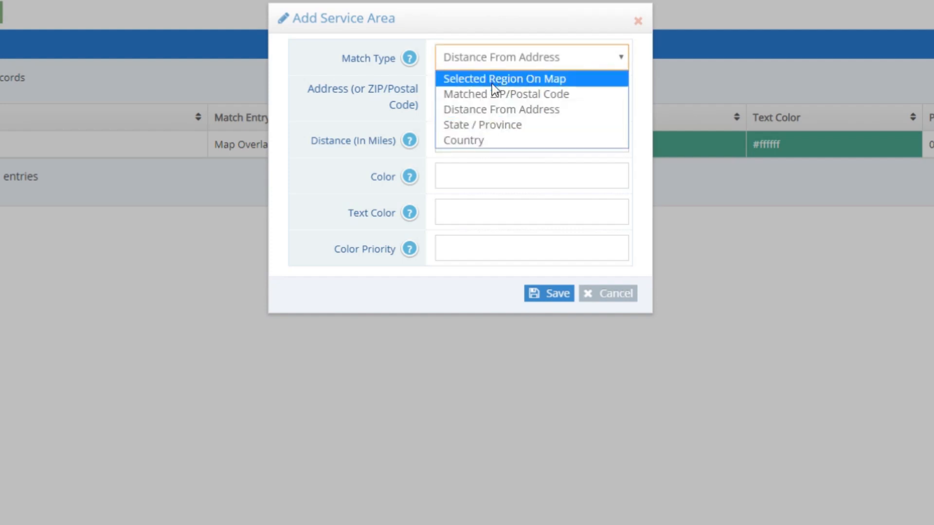
pyautogui.click(485, 125)
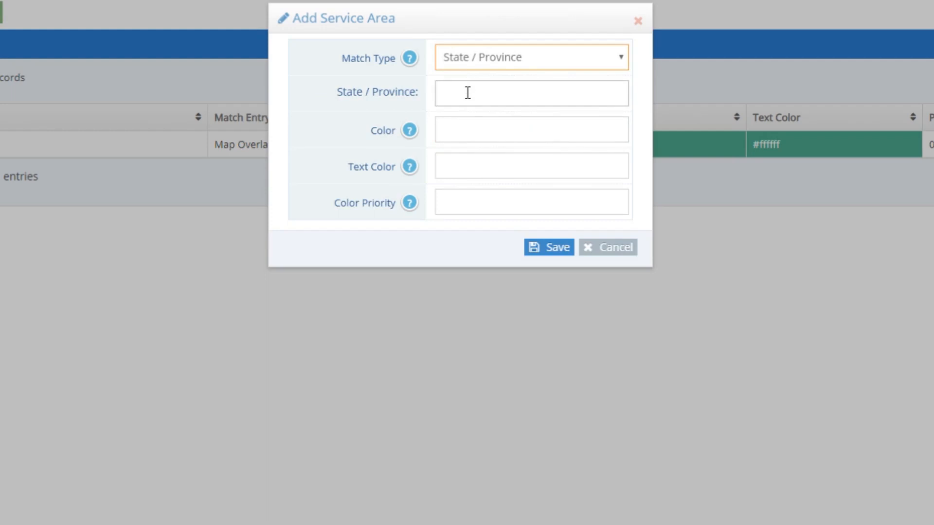
pyautogui.click(467, 92)
pyautogui.write('Minnesota')
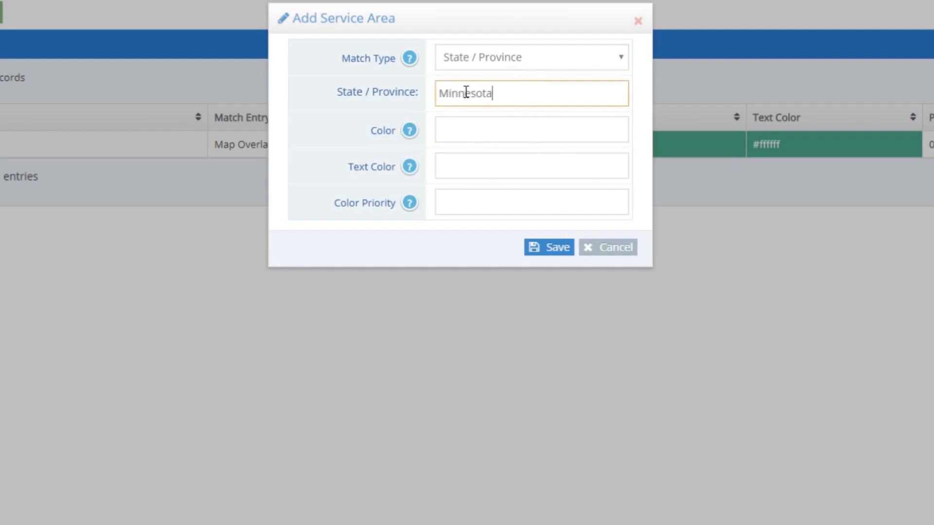
# Set the match type to Country and enter USA as the country
pyautogui.click(536, 65)
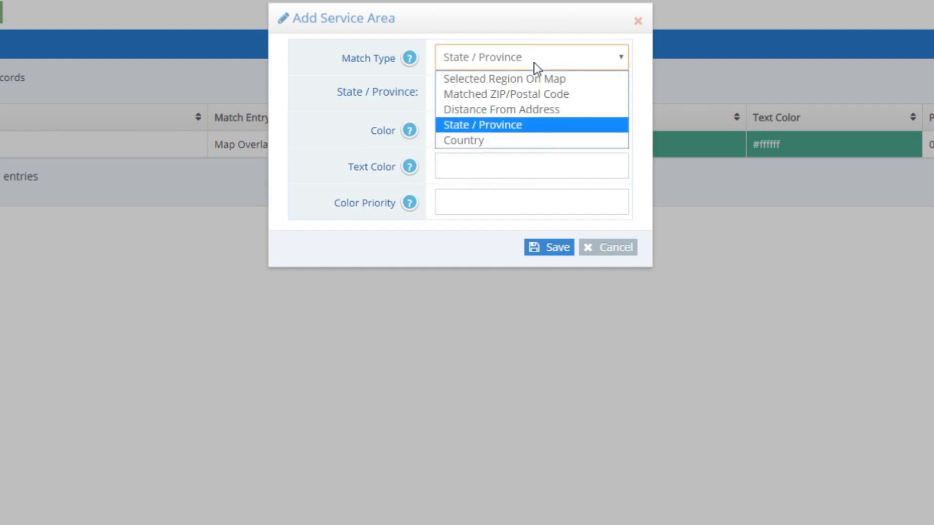
pyautogui.click(513, 136)
pyautogui.click(505, 93)
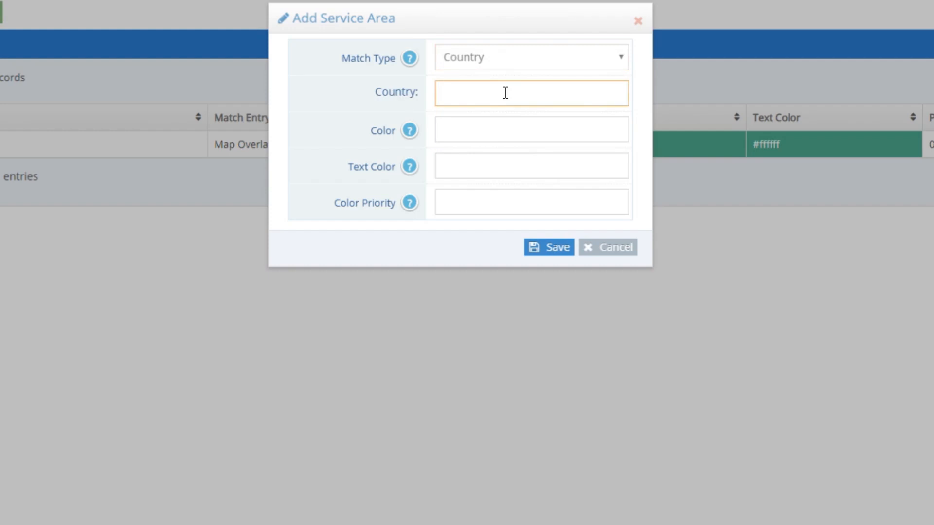
pyautogui.write('USA')
# Set the service area's color to dark green #0a6c22
pyautogui.click(504, 128)
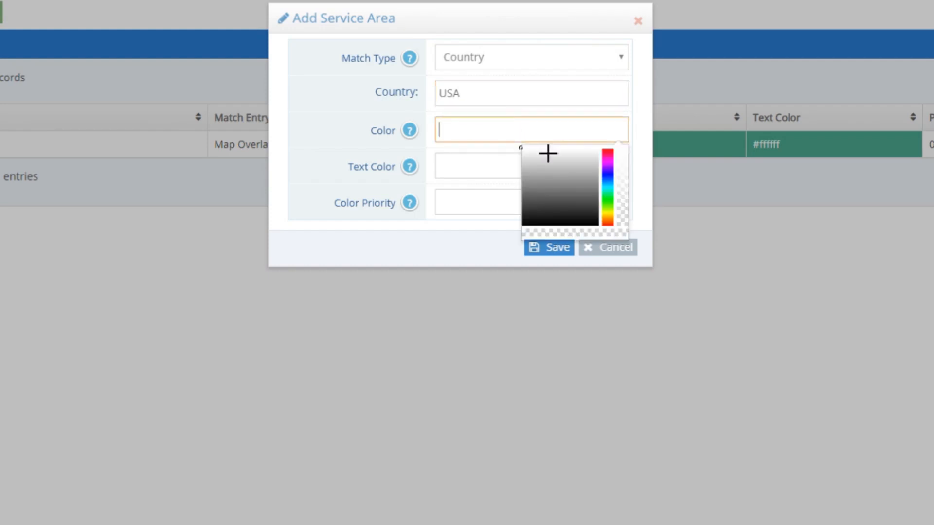
pyautogui.moveTo(555, 163); pyautogui.dragTo(608, 201)
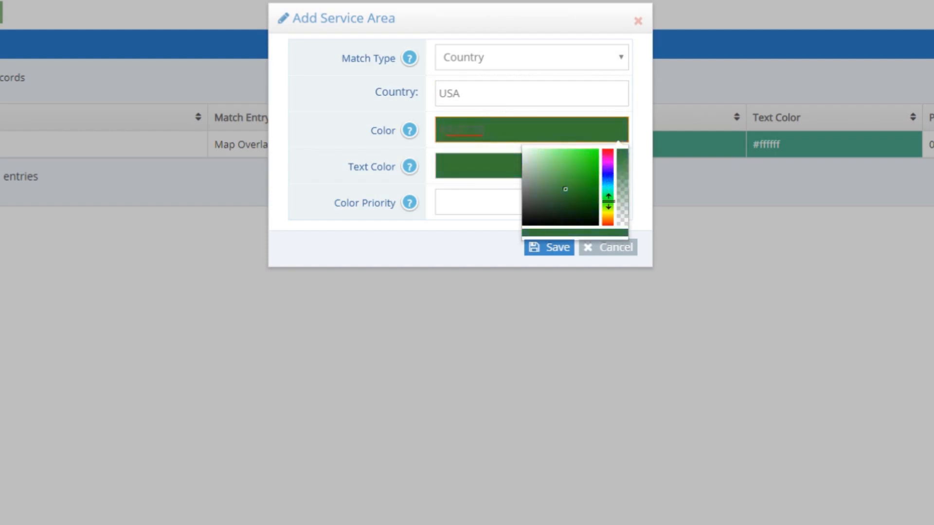
pyautogui.moveTo(558, 177); pyautogui.dragTo(591, 192)
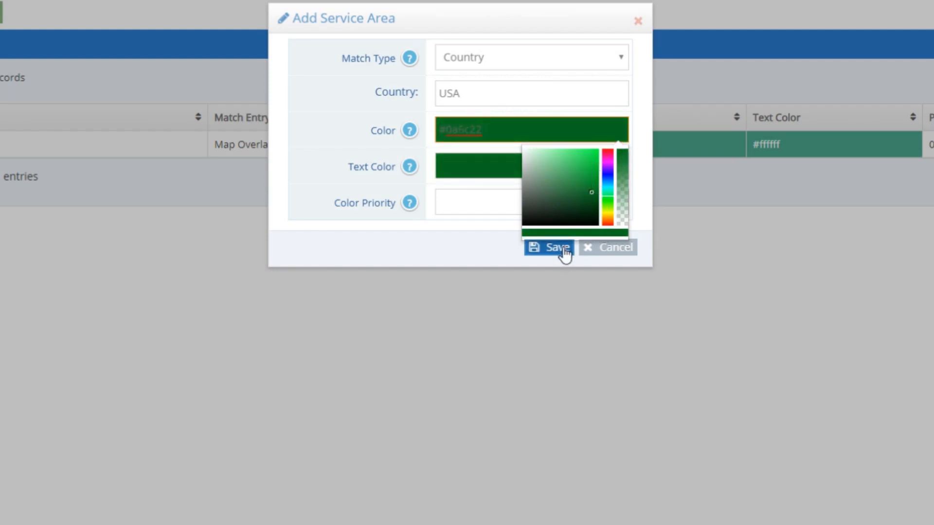
# Set the service area's text color to light pink #f9acac
pyautogui.click(492, 166)
pyautogui.click(552, 197)
pyautogui.moveTo(524, 184)
pyautogui.mouseDown()
pyautogui.moveTo(509, 185)
pyautogui.moveTo(562, 185)
pyautogui.moveTo(547, 184)
pyautogui.moveTo(548, 202)
pyautogui.moveTo(510, 192)
pyautogui.moveTo(546, 185)
pyautogui.mouseUp()
pyautogui.click(490, 197)
pyautogui.click(535, 171)
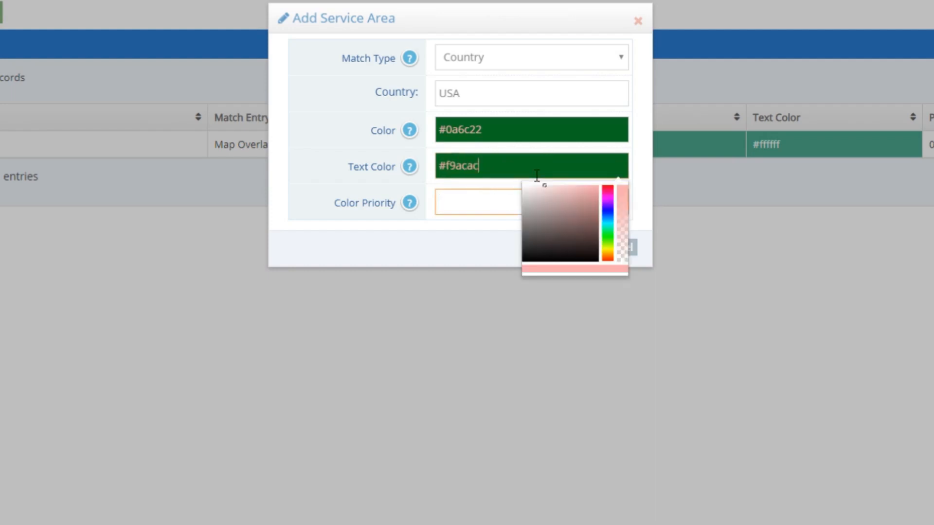
# Change the service area's color to a bright green and its text color to red #f11d1d
pyautogui.click(575, 139)
pyautogui.moveTo(552, 169)
pyautogui.mouseDown()
pyautogui.moveTo(571, 175)
pyautogui.moveTo(571, 198)
pyautogui.moveTo(590, 181)
pyautogui.moveTo(565, 166)
pyautogui.moveTo(548, 188)
pyautogui.moveTo(574, 225)
pyautogui.moveTo(530, 223)
pyautogui.moveTo(592, 183)
pyautogui.moveTo(562, 189)
pyautogui.moveTo(590, 187)
pyautogui.moveTo(541, 200)
pyautogui.moveTo(566, 168)
pyautogui.moveTo(598, 157)
pyautogui.mouseUp()
pyautogui.click(492, 169)
pyautogui.click(547, 133)
pyautogui.click(503, 168)
# Try out different color priority values from 1 to 5, ending with 5
pyautogui.click(492, 201)
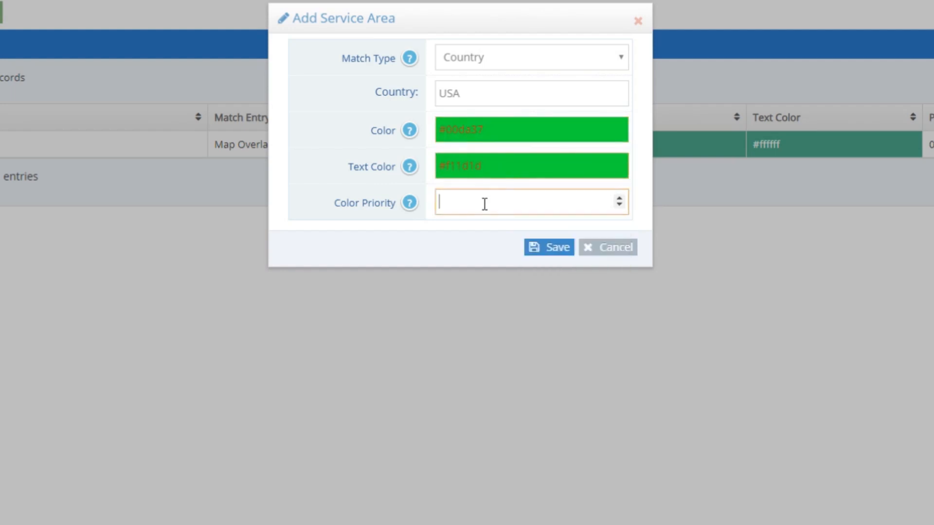
pyautogui.write('1')
pyautogui.click(619, 197)
pyautogui.doubleClick(619, 198)
pyautogui.click(619, 204)
pyautogui.click(618, 207)
pyautogui.doubleClick(485, 197)
pyautogui.click(487, 200)
pyautogui.write('3')
pyautogui.doubleClick(440, 201)
pyautogui.write('2')
pyautogui.doubleClick(440, 204)
pyautogui.write('3')
pyautogui.doubleClick(442, 203)
pyautogui.write('4')
pyautogui.doubleClick(441, 203)
pyautogui.write('5')
# Set the color priority to 2, keep Country as the match type, and save the service area
pyautogui.doubleClick(440, 203)
pyautogui.click(444, 206)
pyautogui.doubleClick(444, 206)
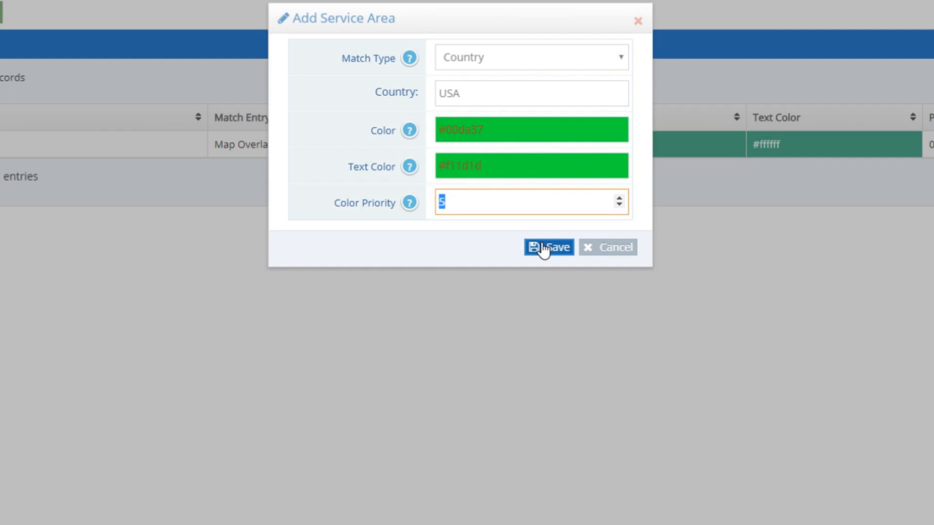
pyautogui.click(446, 202)
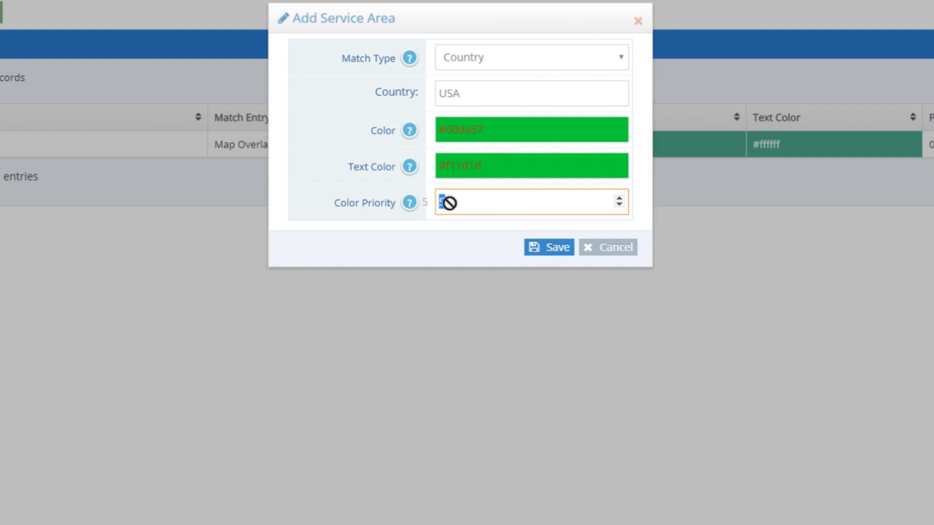
pyautogui.doubleClick(451, 203)
pyautogui.write('2')
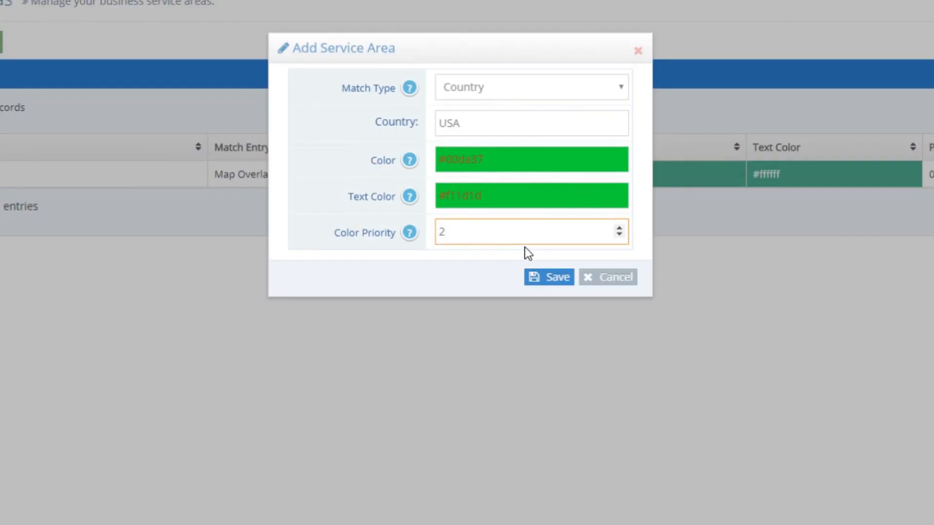
pyautogui.click(475, 94)
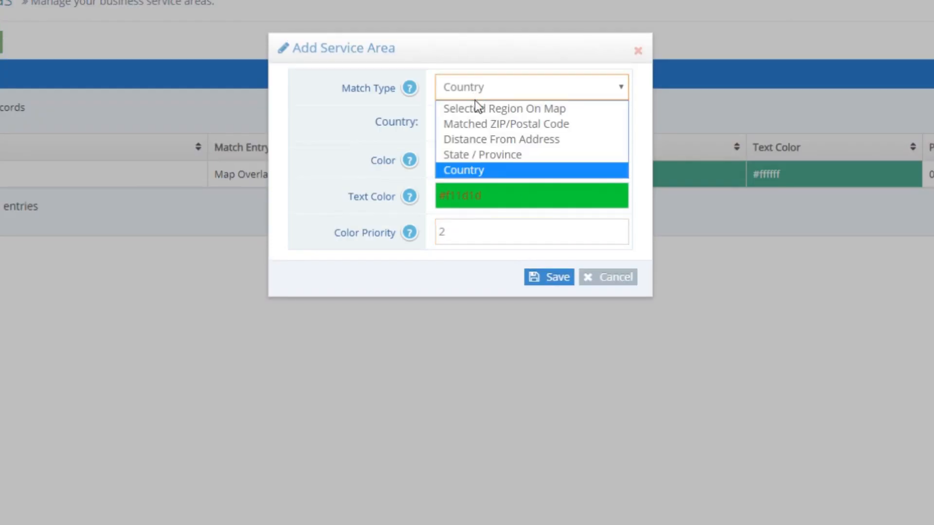
pyautogui.click(479, 93)
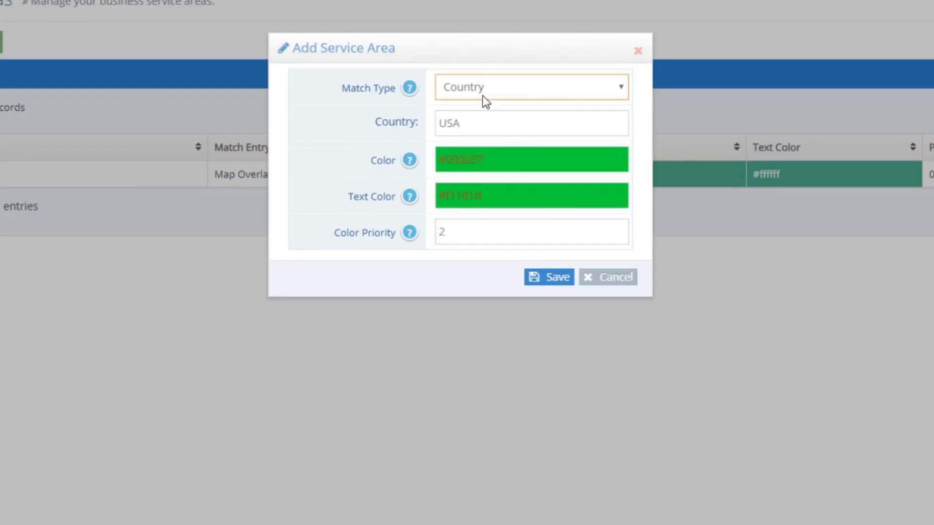
pyautogui.click(544, 286)
# Start another service area with the match type Matched ZIP/Postal Code and enter the code 44331
pyautogui.click(138, 122)
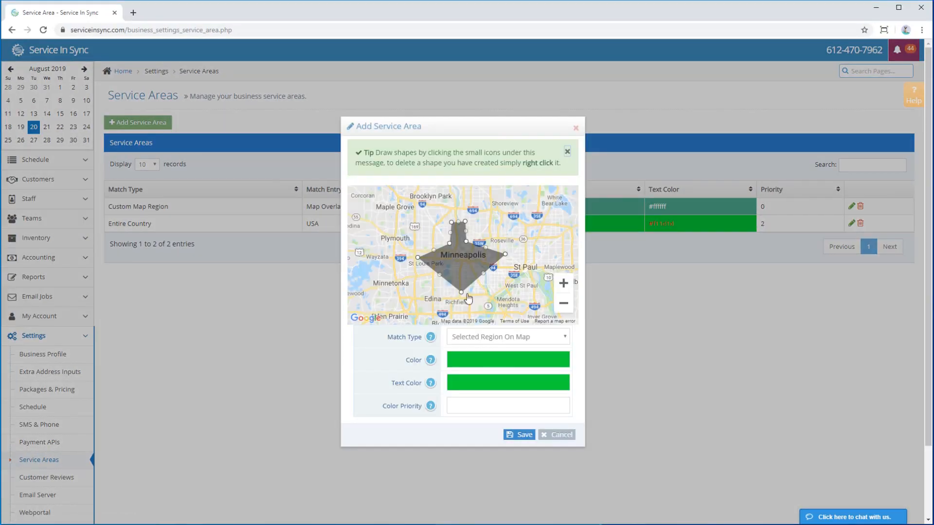
pyautogui.click(488, 336)
pyautogui.click(486, 356)
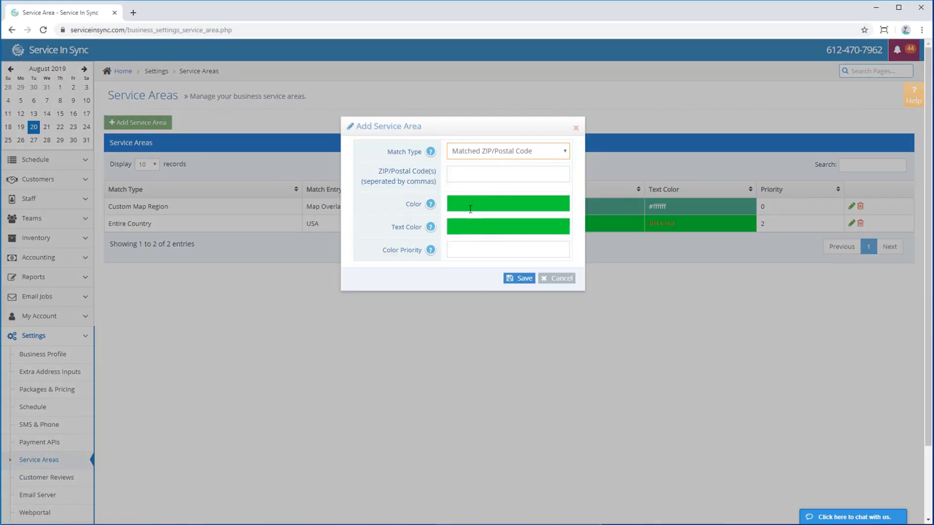
pyautogui.click(472, 175)
pyautogui.write('44331')
# Set the ZIP code area's color to purple #8b0f9a and its text color to white #ffffff
pyautogui.click(481, 203)
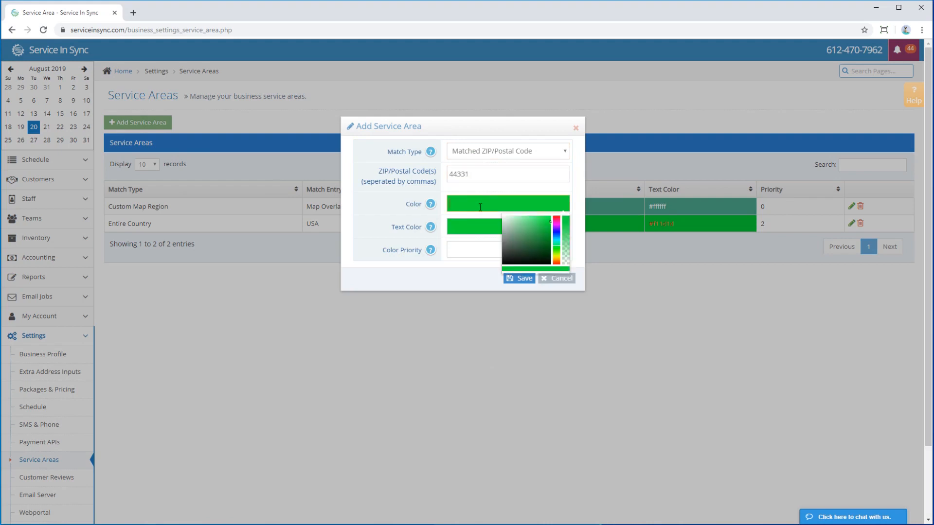
pyautogui.click(546, 236)
pyautogui.click(556, 223)
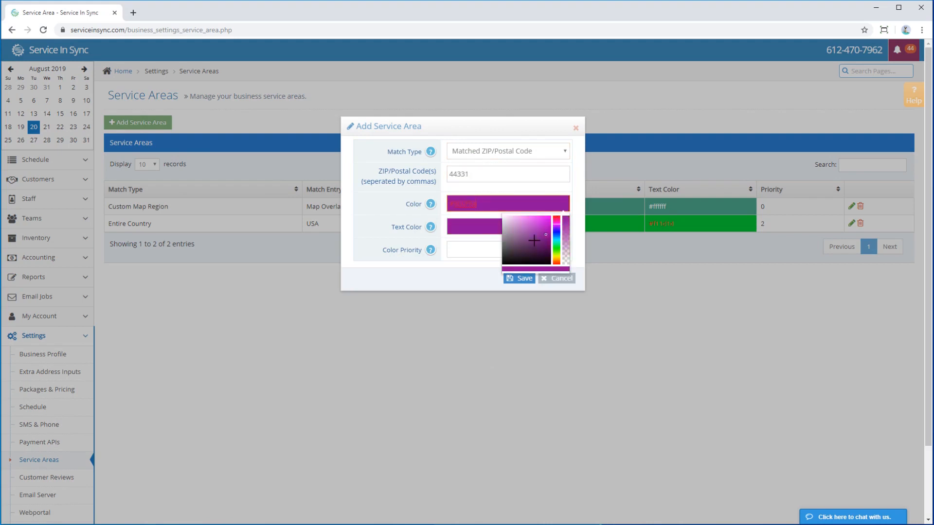
pyautogui.click(486, 228)
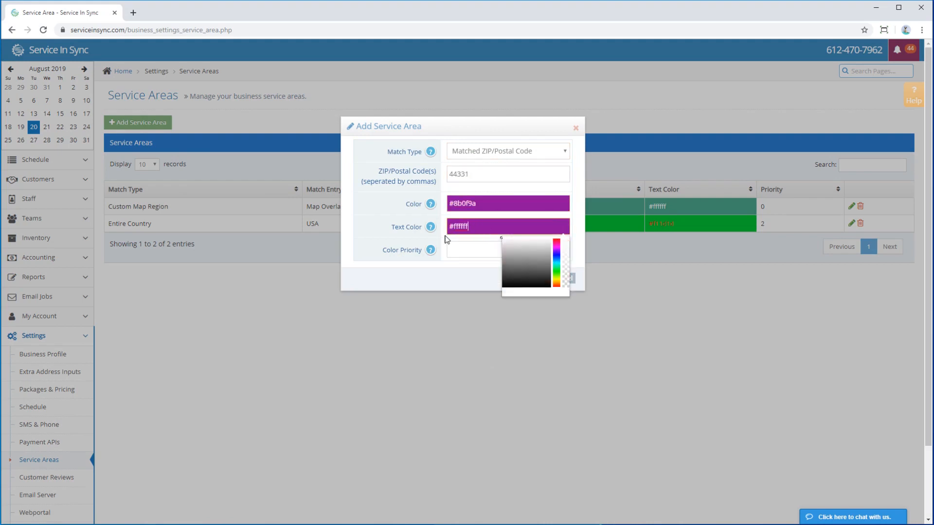
# Set the ZIP code area's color priority to 10 and save it
pyautogui.click(473, 250)
pyautogui.write('10')
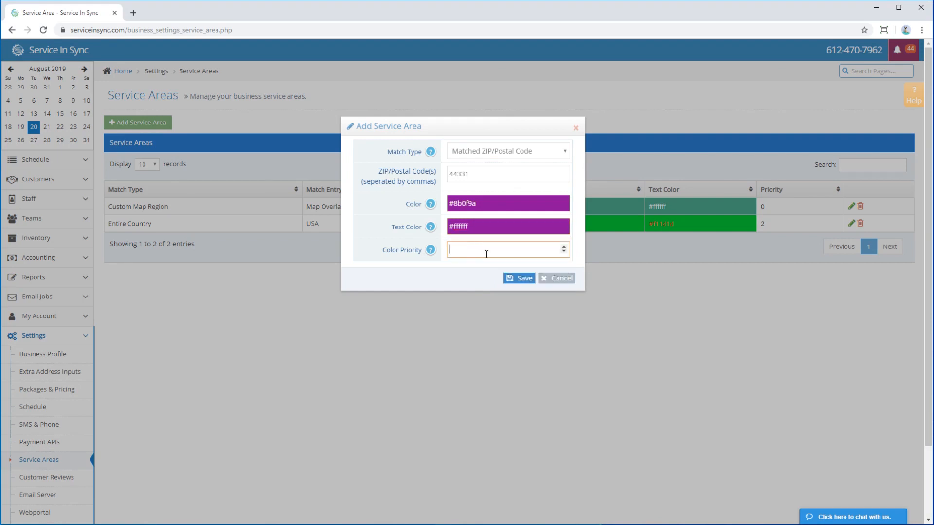
pyautogui.click(518, 279)
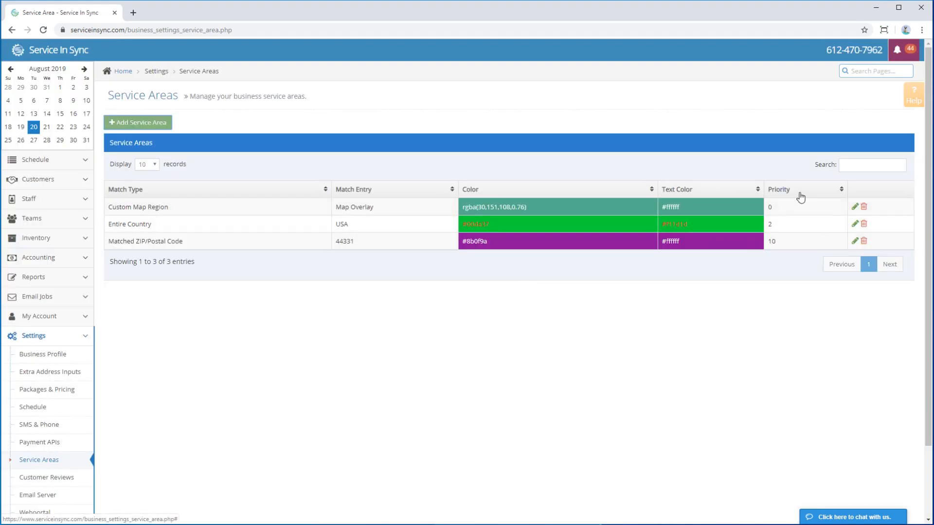